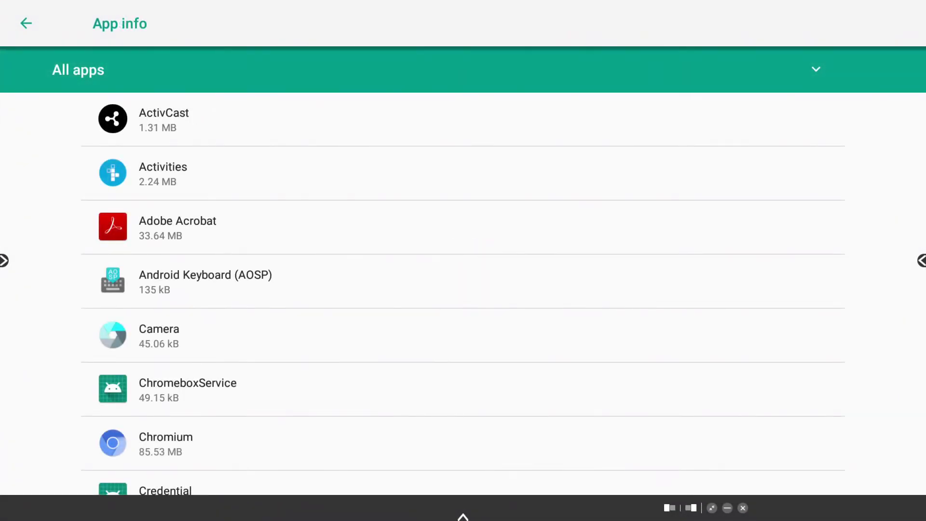
scroll(463, 294, "down", 2)
scroll(463, 294, "down", 3)
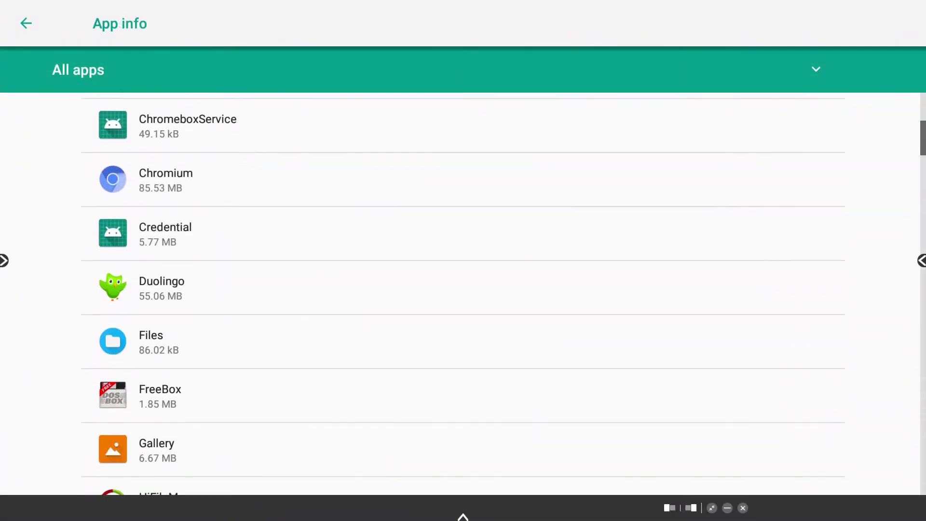
scroll(463, 294, "down", 1)
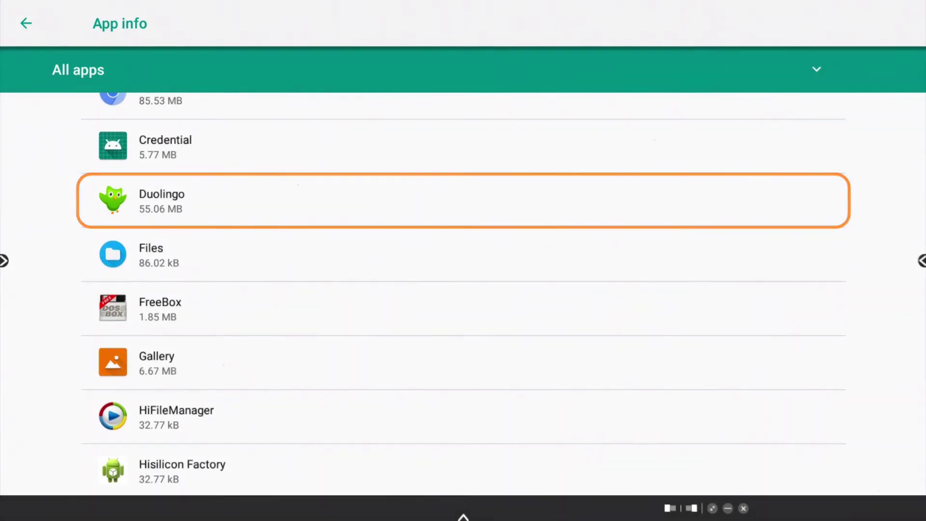
- Open the Duolingo app info page from the All apps list
left_click(162, 201)
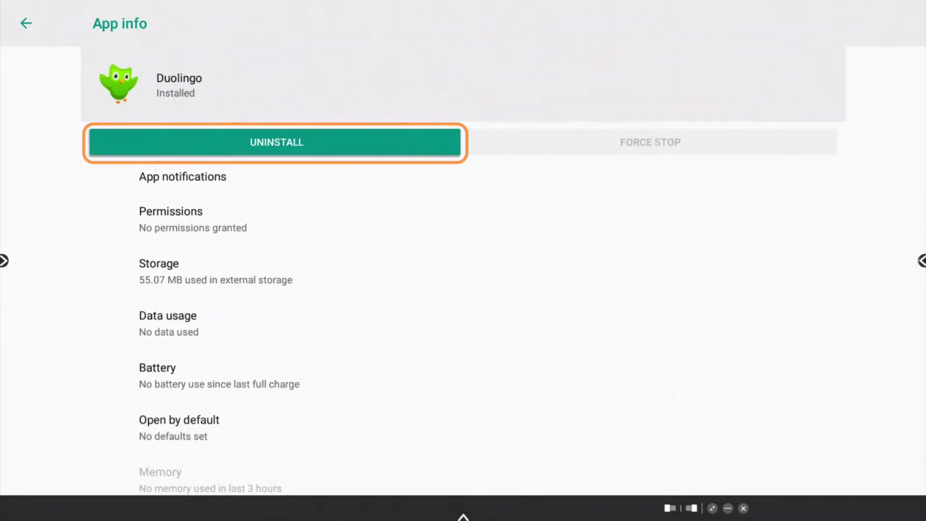
- Uninstall Duolingo and confirm with OK in the dialog
key("Return")
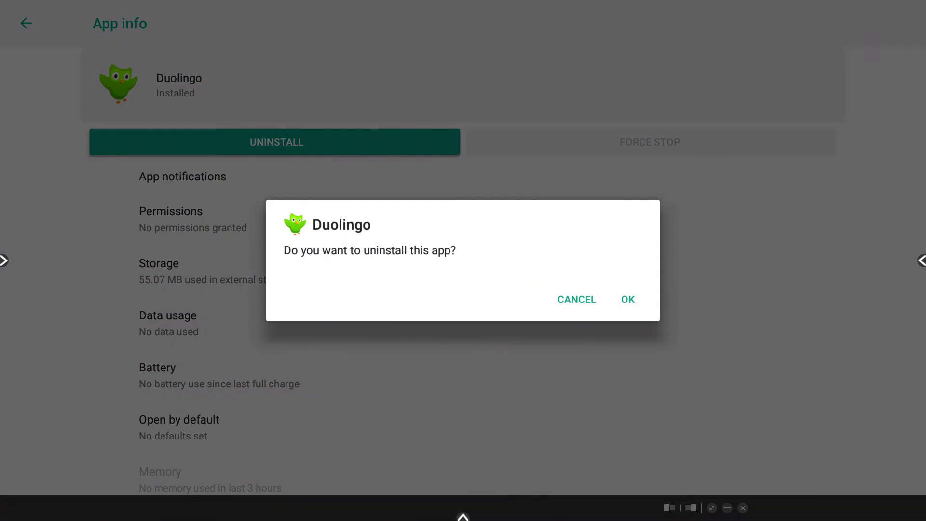
key("Return")
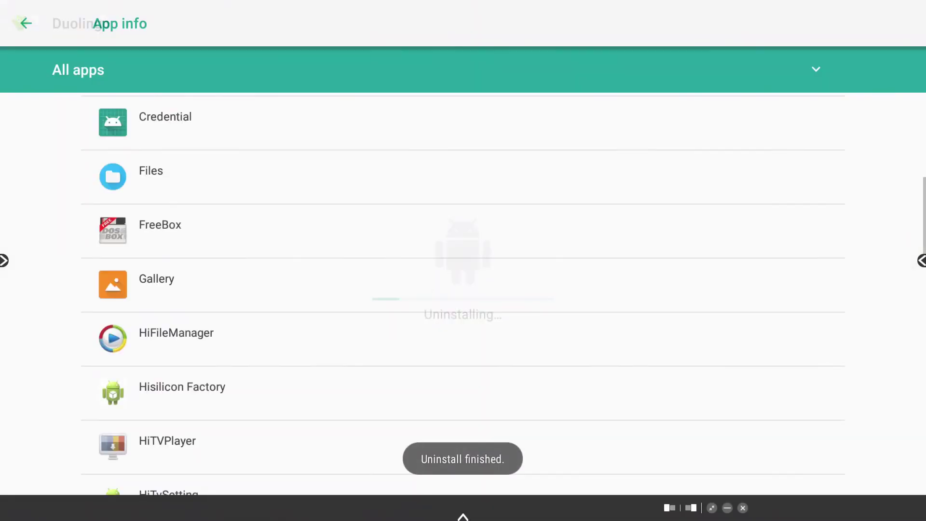